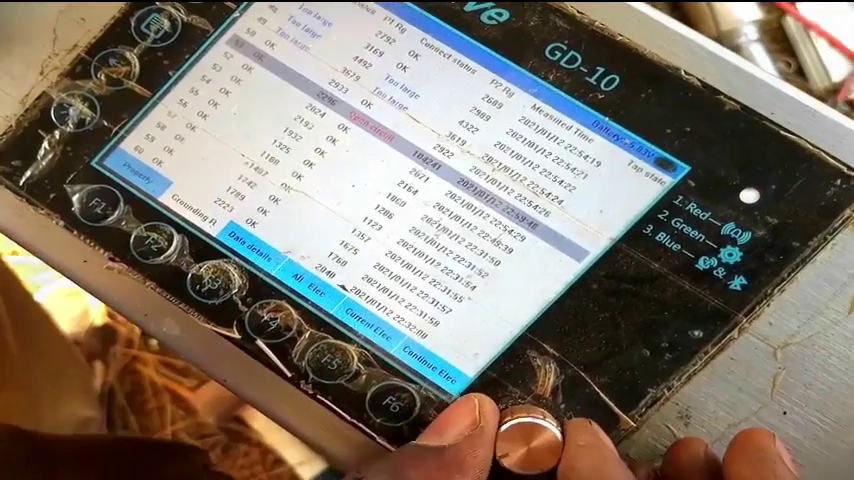
- Scroll the electrode list back up to electrode 49 and re-measure its grounding resistance
key(Down)
key(Down)
key(Down)
key(Down)
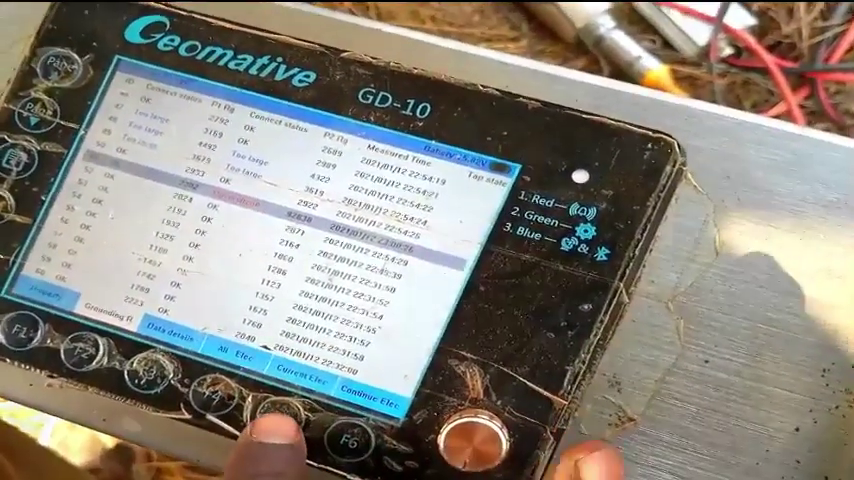
key(Down)
key(Down)
key(Down)
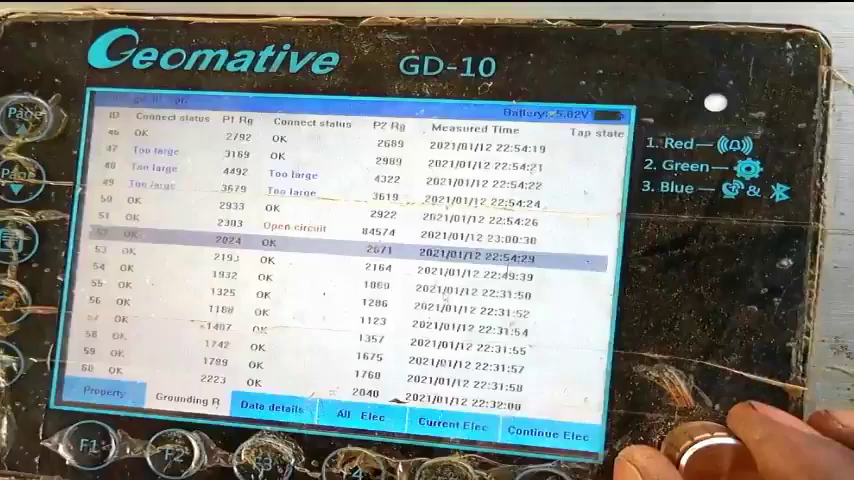
key(Up)
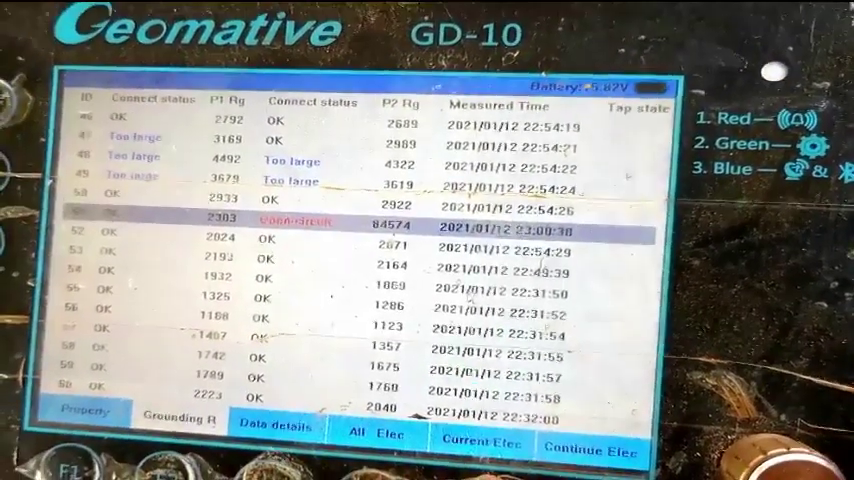
key(Up)
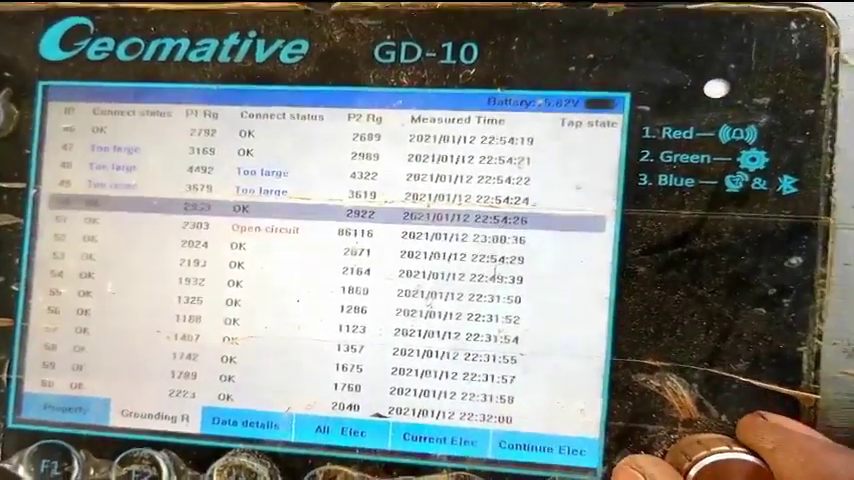
key(Up)
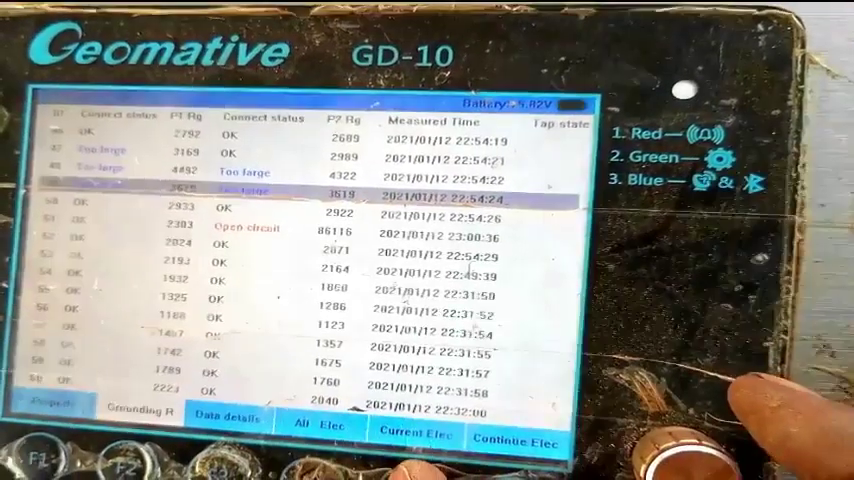
key(Return)
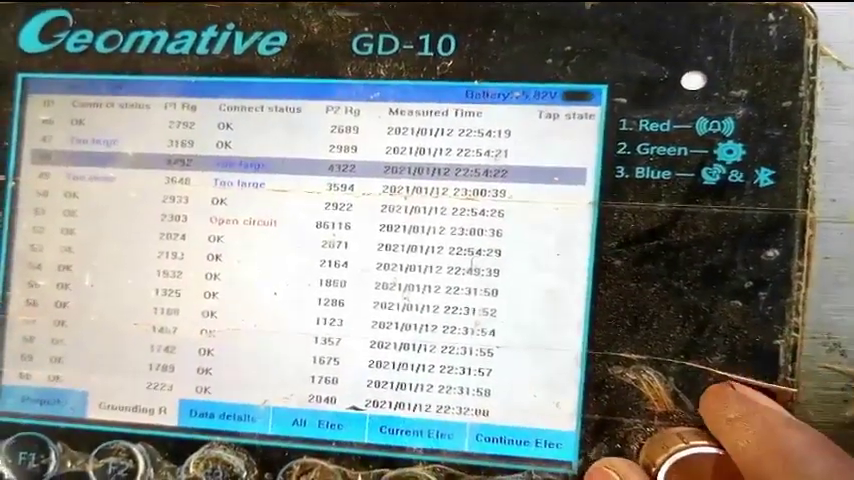
- Re-measure electrode 47, then return to the page showing electrodes 1–15
key(Up)
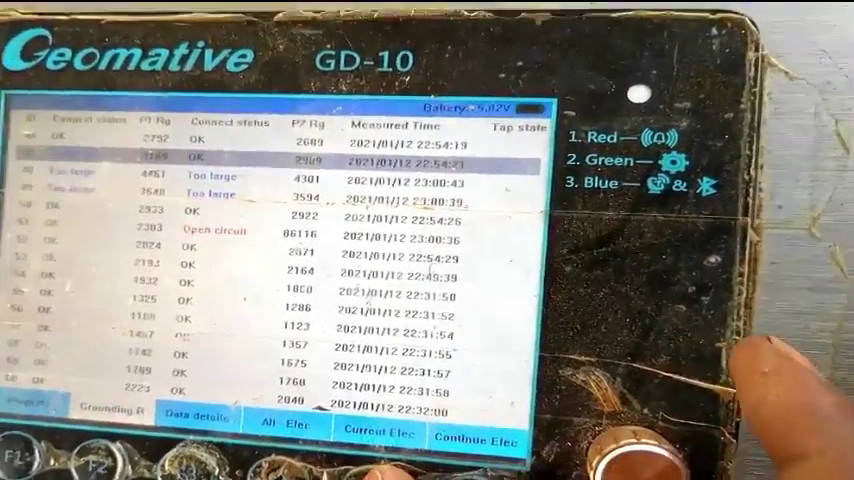
key(Return)
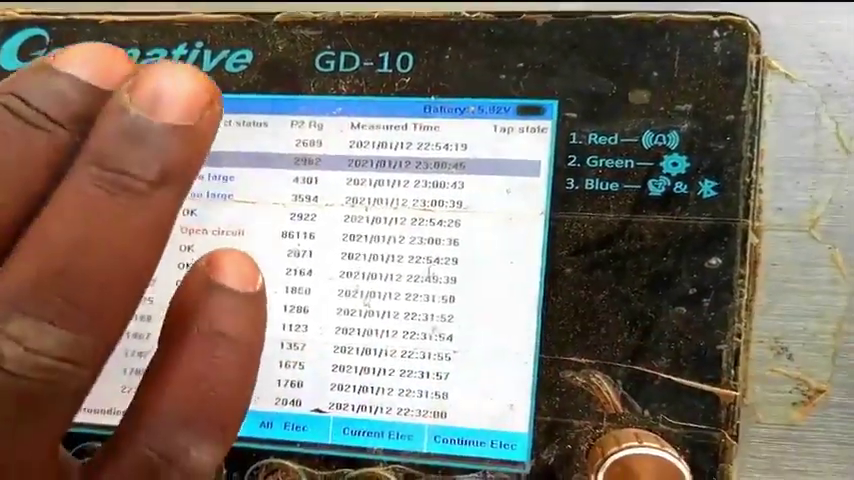
mouse_move(235, 280)
mouse_down()
mouse_move(229, 257)
mouse_move(60, 350)
mouse_up()
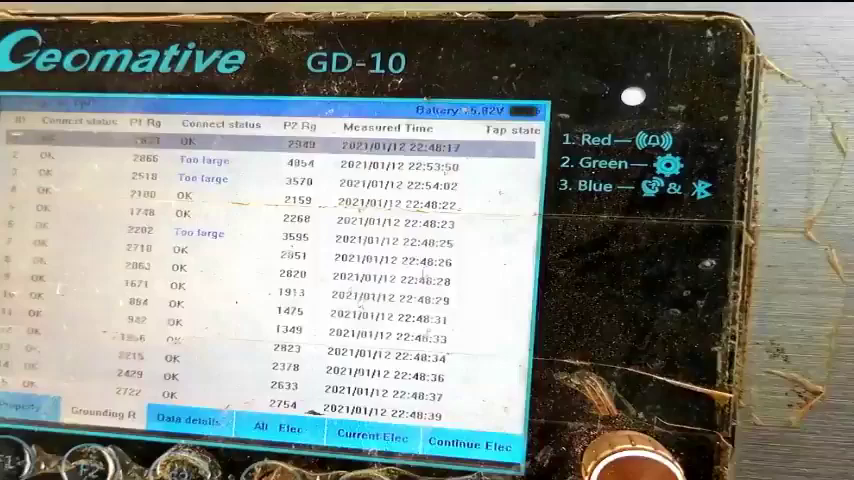
- Step the selection down through electrodes 2 and 3 for re-measurement
key(Down)
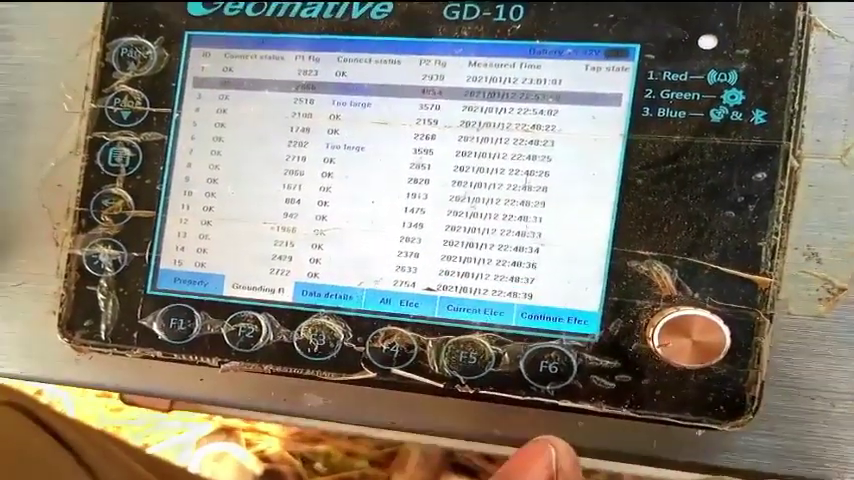
key(Down)
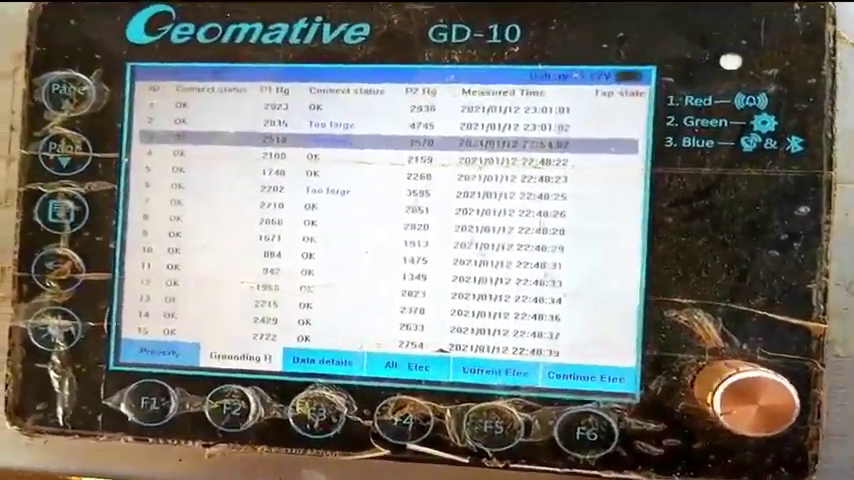
key(Down)
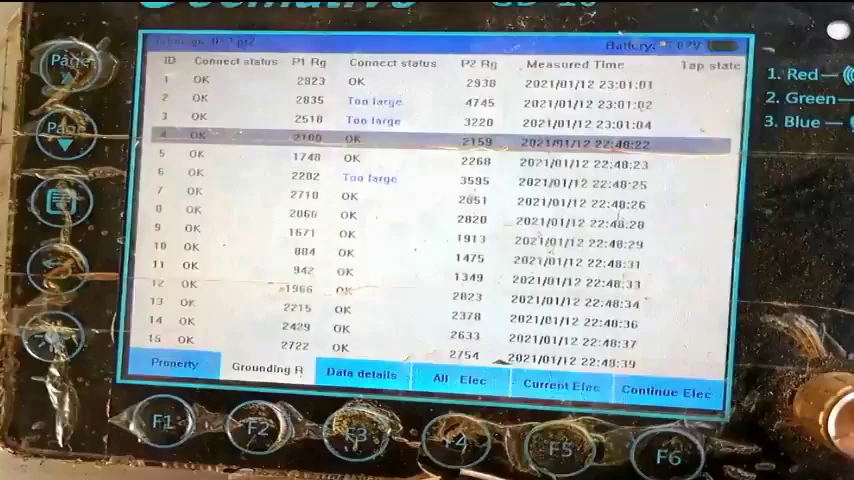